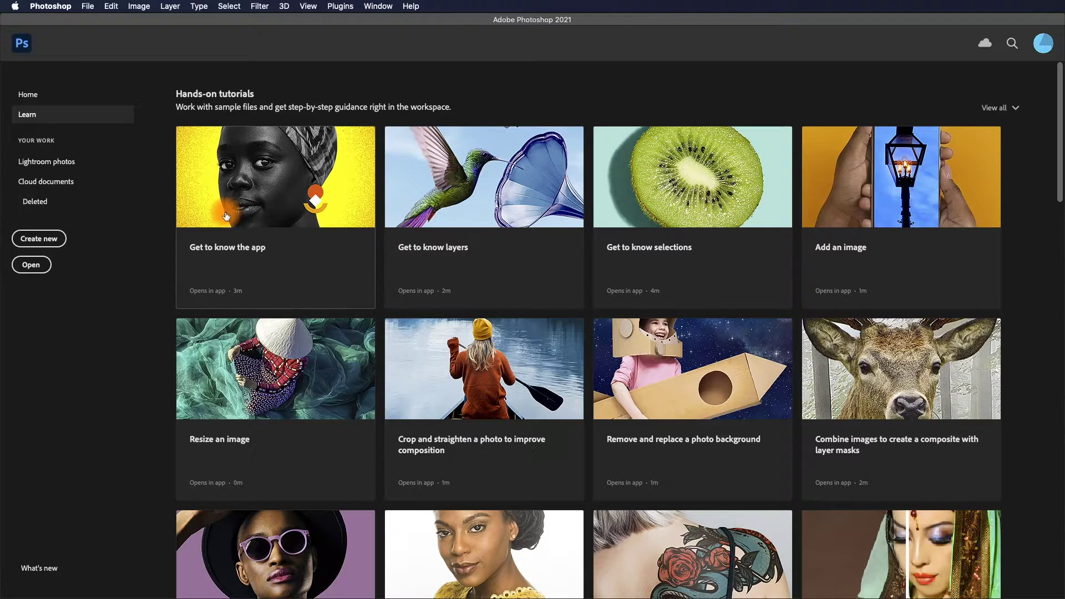
Launch the 'Get to know the app' tutorial and open its four-layer Flowers sample collage.
{"action": "left_click", "coordinate": [264, 205]}
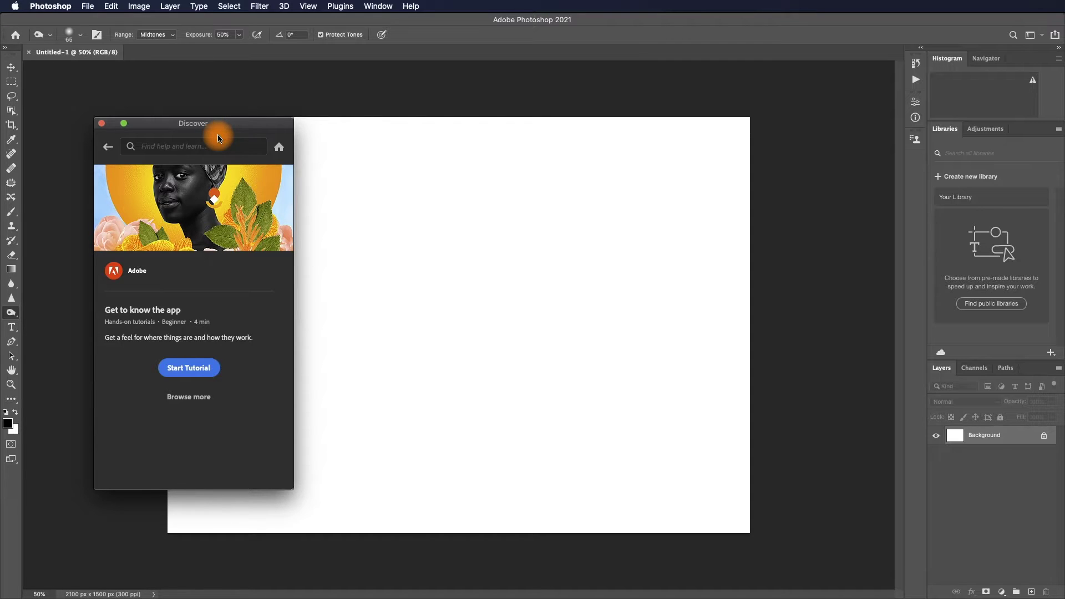
{"action": "left_click", "coordinate": [200, 374]}
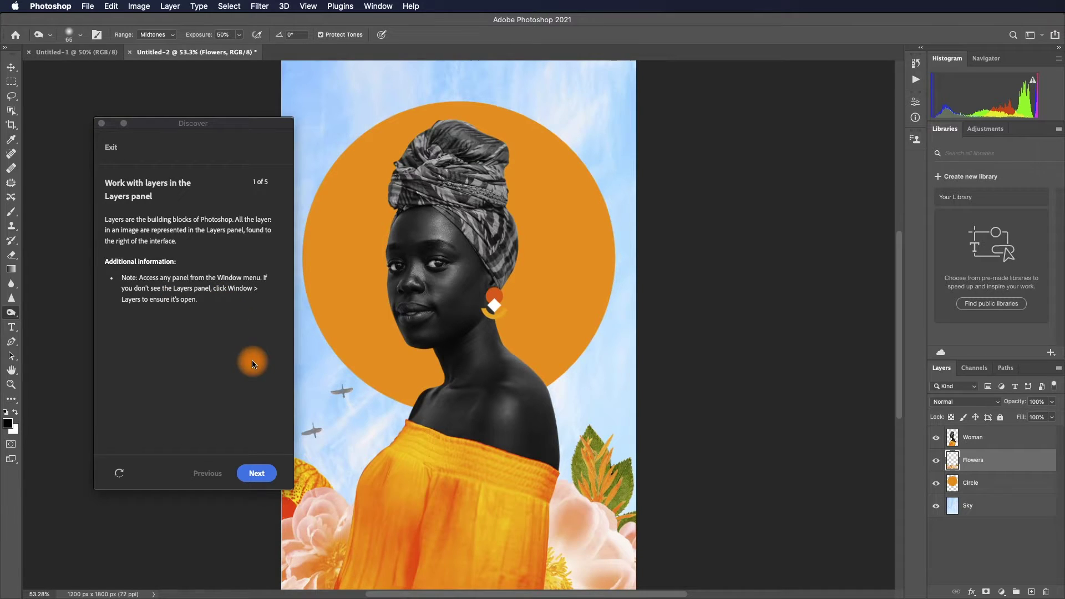
Shift the Discover panel left and drag the Flowers layer above the Woman layer.
{"action": "left_click_drag", "start_coordinate": [244, 123], "coordinate": [219, 121]}
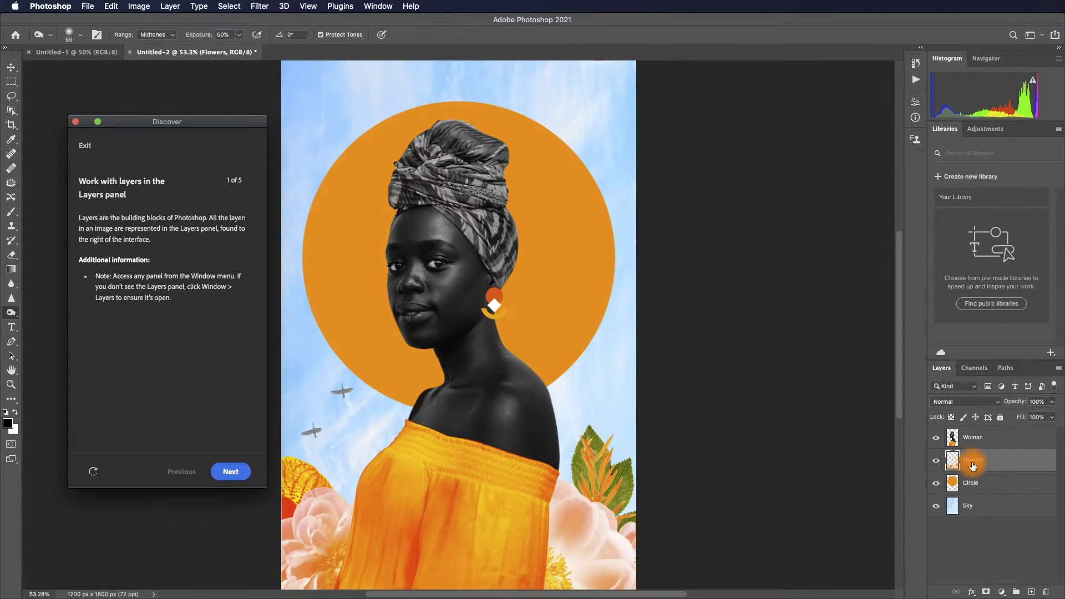
{"action": "mouse_move", "coordinate": [971, 458]}
{"action": "left_mouse_down"}
{"action": "mouse_move", "coordinate": [985, 461]}
{"action": "mouse_move", "coordinate": [973, 438]}
{"action": "left_mouse_up"}
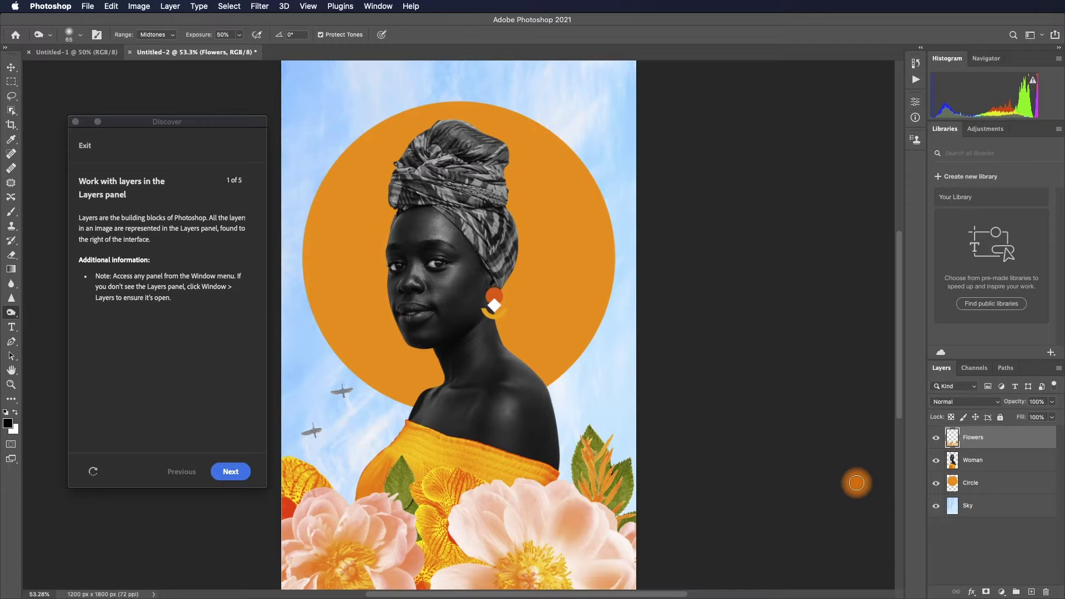
Hide the Woman layer and advance the tutorial to step 2, 'Get acquainted with the Toolbar'.
{"action": "left_click", "coordinate": [227, 470]}
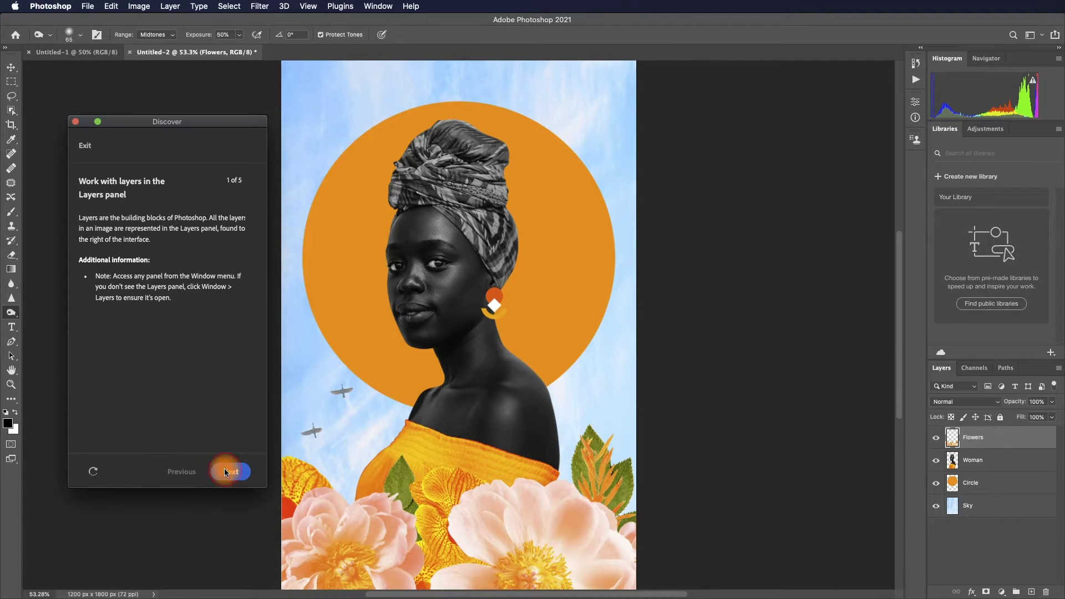
{"action": "left_click", "coordinate": [899, 519]}
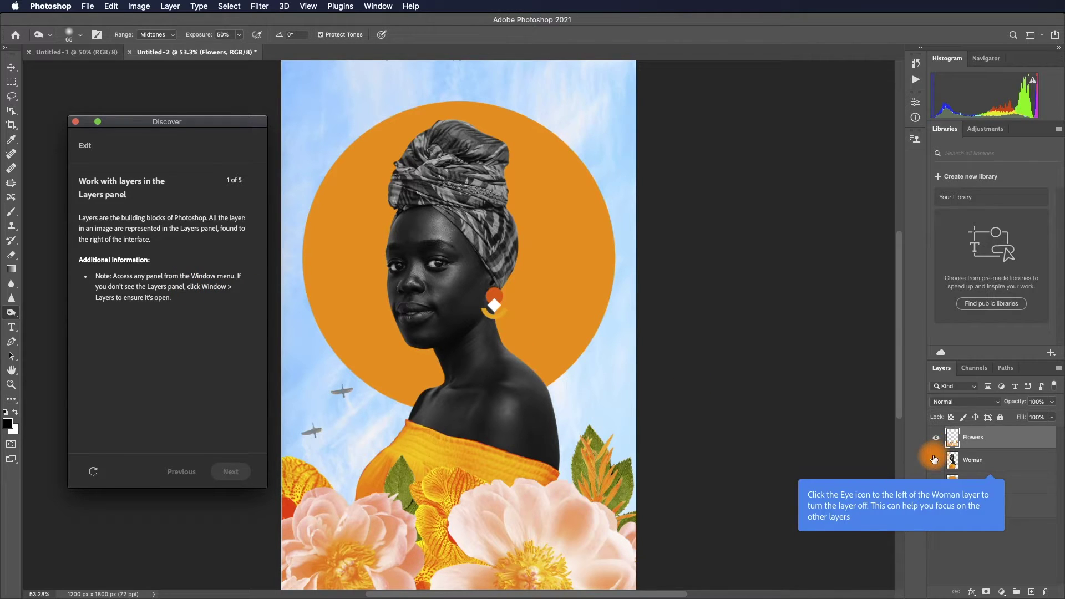
{"action": "left_click", "coordinate": [938, 464]}
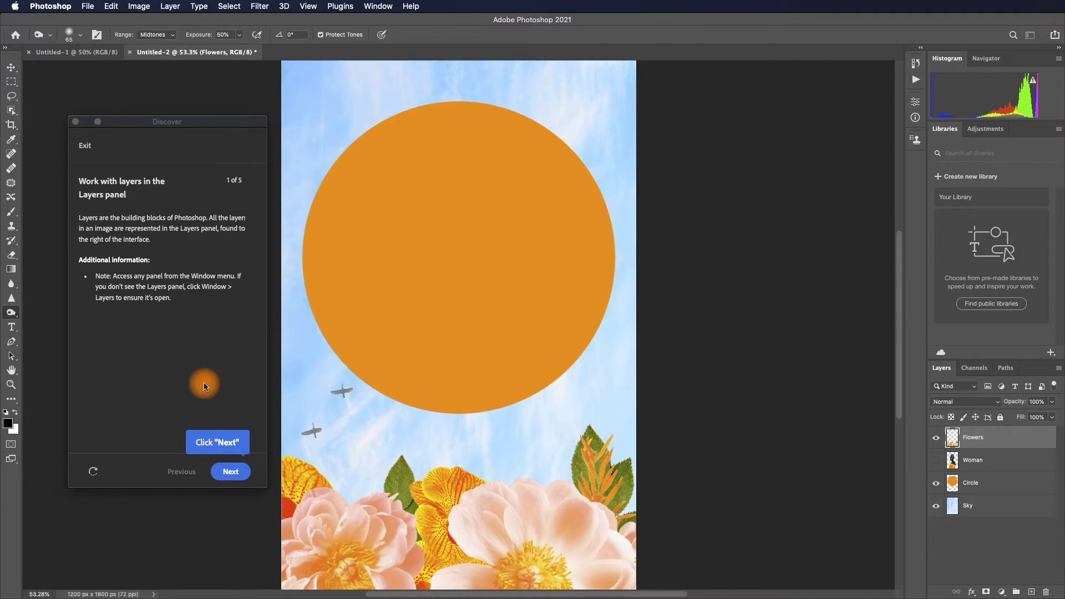
{"action": "left_click", "coordinate": [230, 473]}
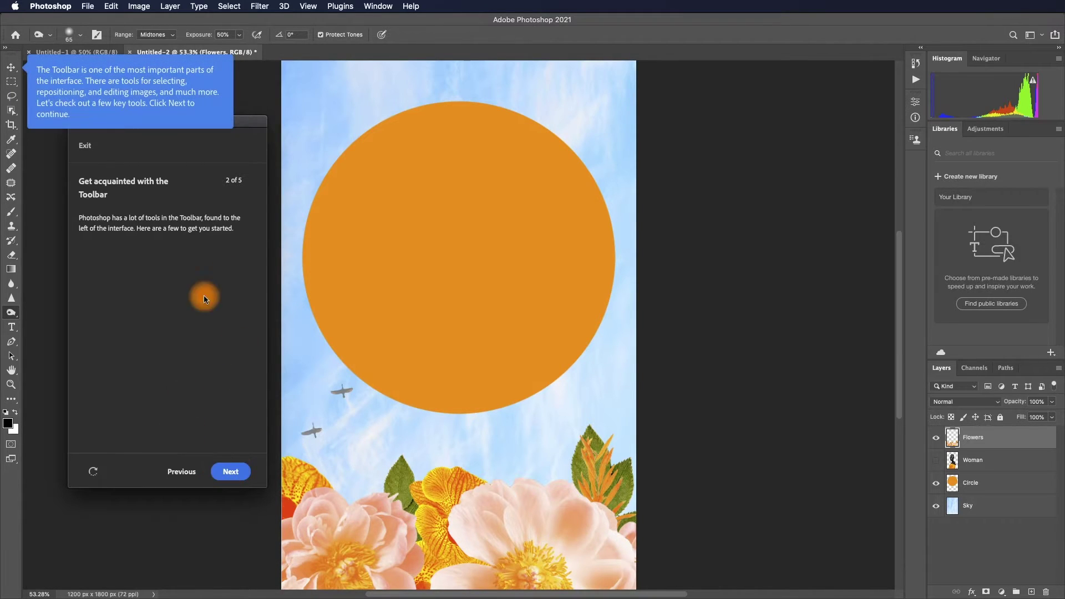
Zoom in on the flowers with the Zoom tool.
{"action": "left_click", "coordinate": [233, 472]}
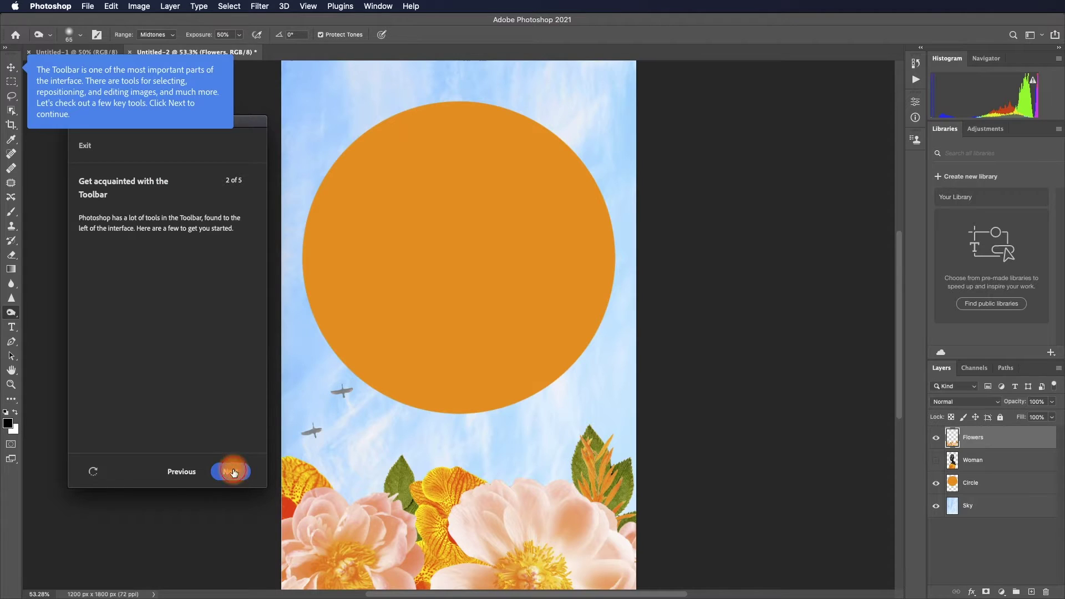
{"action": "left_click", "coordinate": [12, 387]}
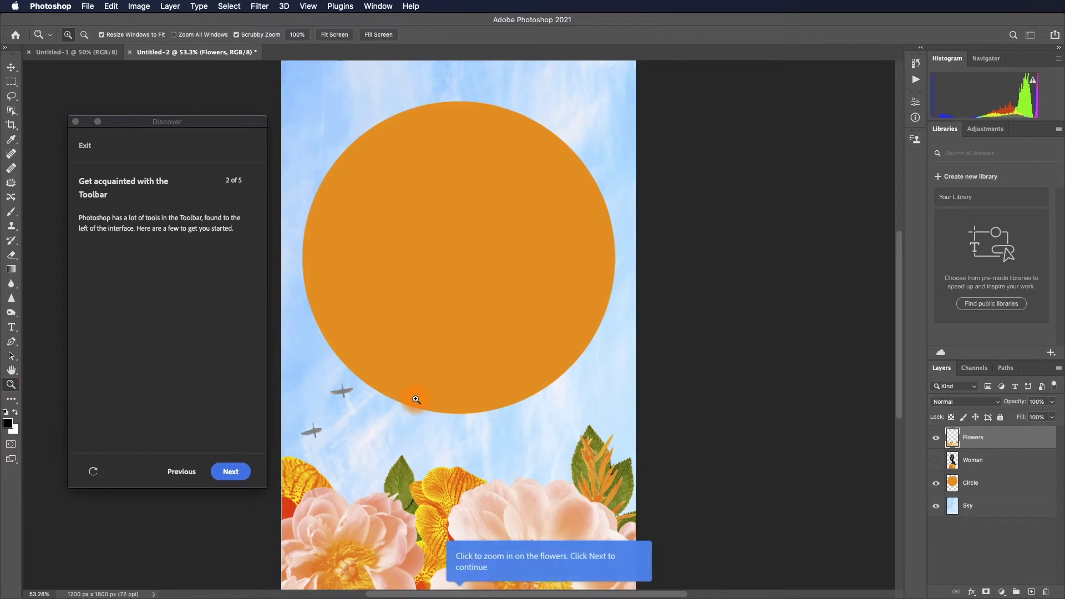
{"action": "left_click", "coordinate": [472, 465]}
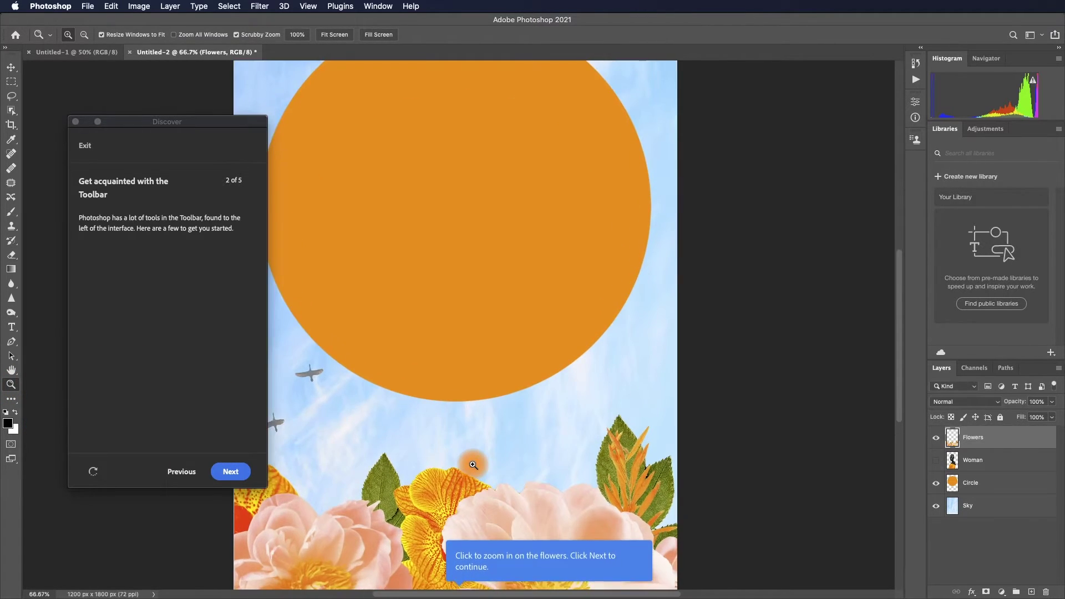
Sample the circle's orange as the foreground colour with the Eyedropper, then fit the image on screen.
{"action": "left_click", "coordinate": [231, 471]}
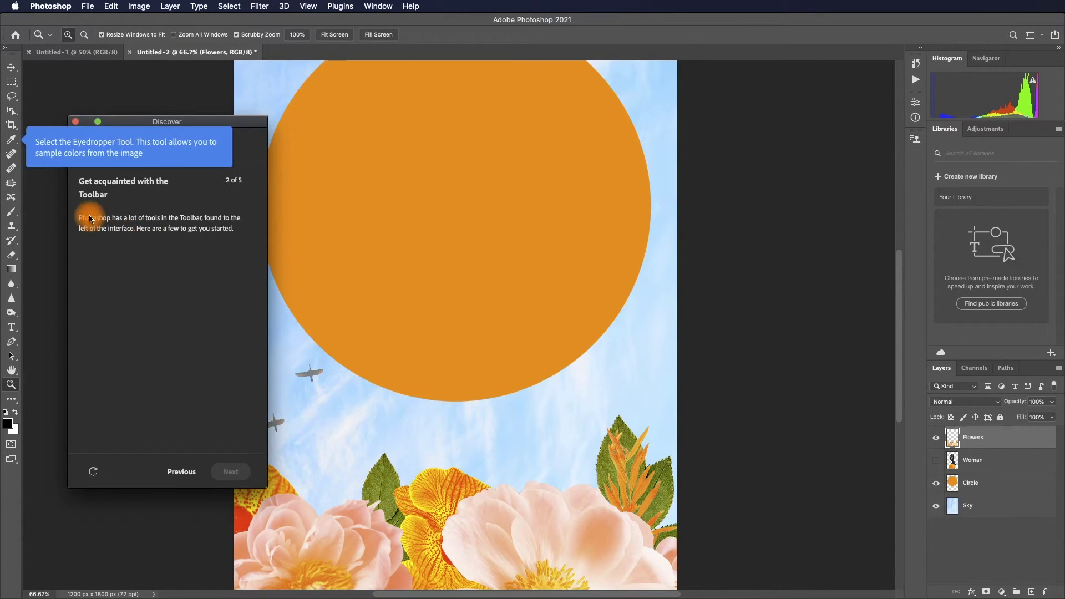
{"action": "left_click", "coordinate": [16, 141]}
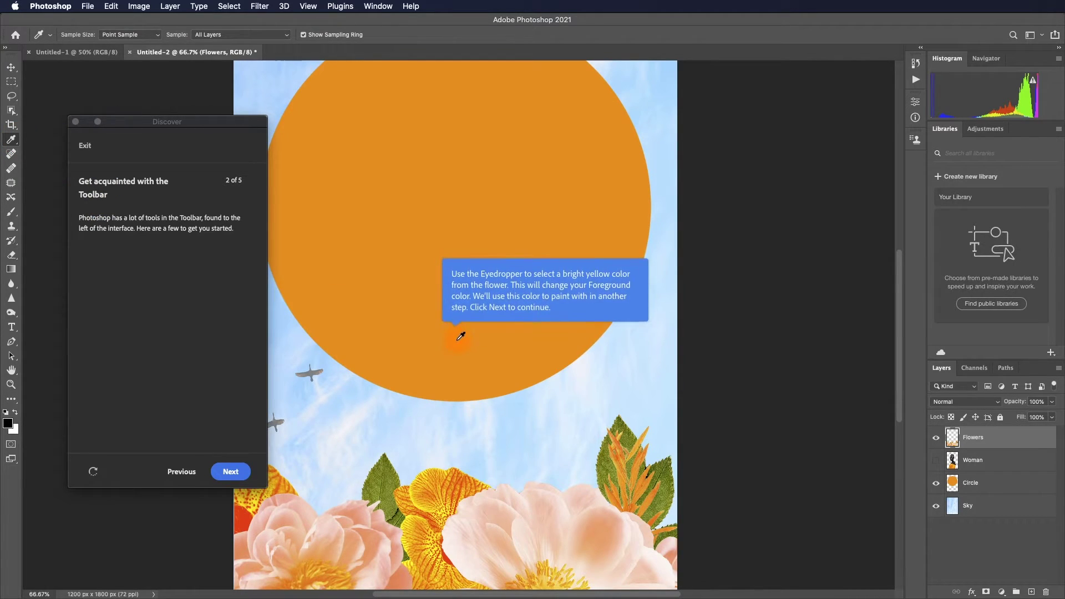
{"action": "left_click", "coordinate": [457, 338]}
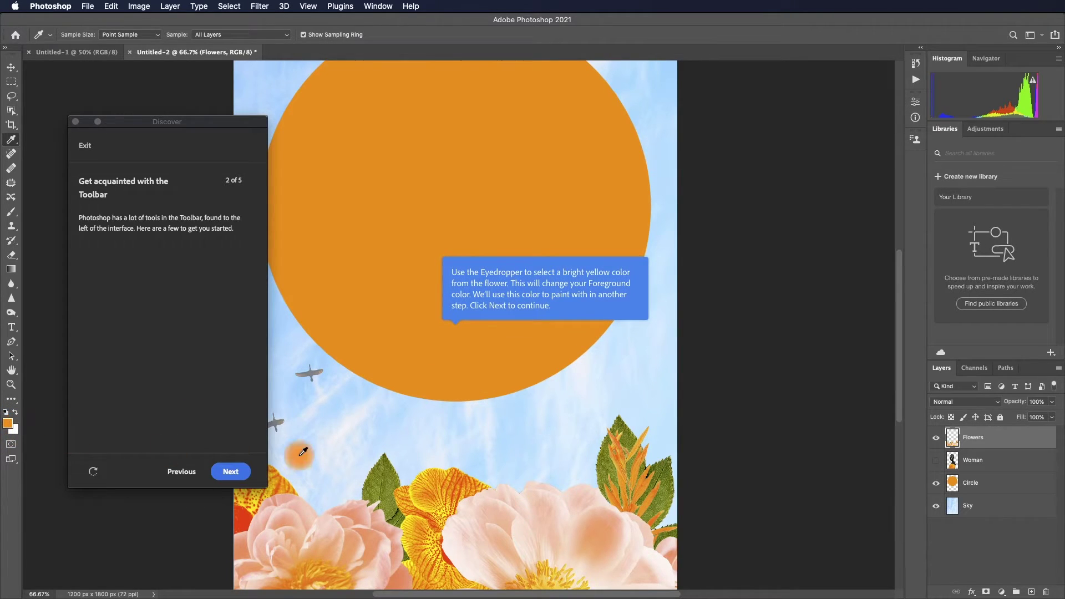
{"action": "left_click", "coordinate": [230, 473]}
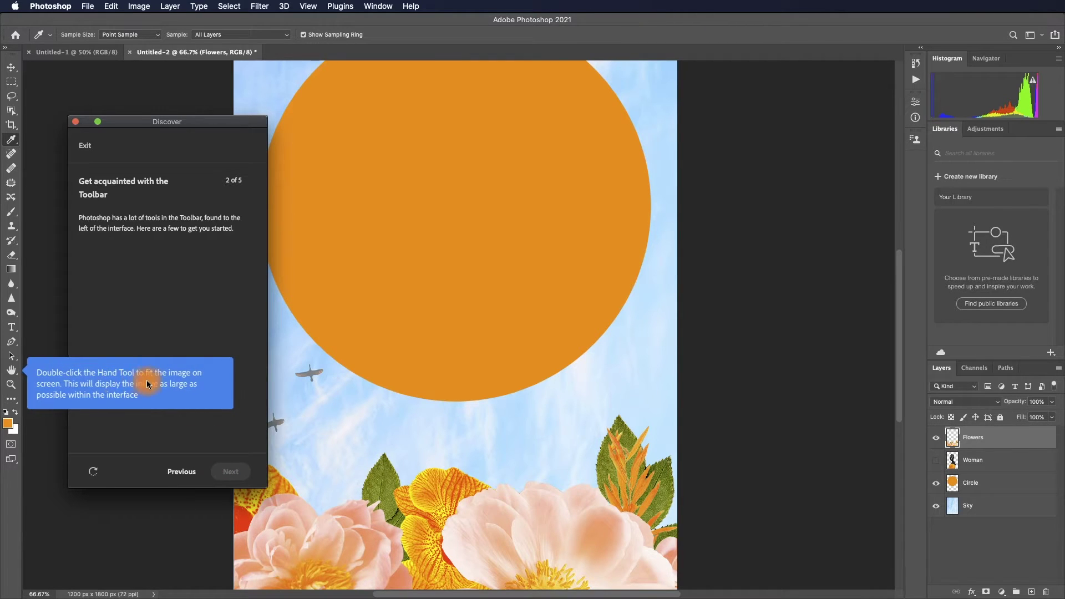
{"action": "left_click", "coordinate": [15, 372]}
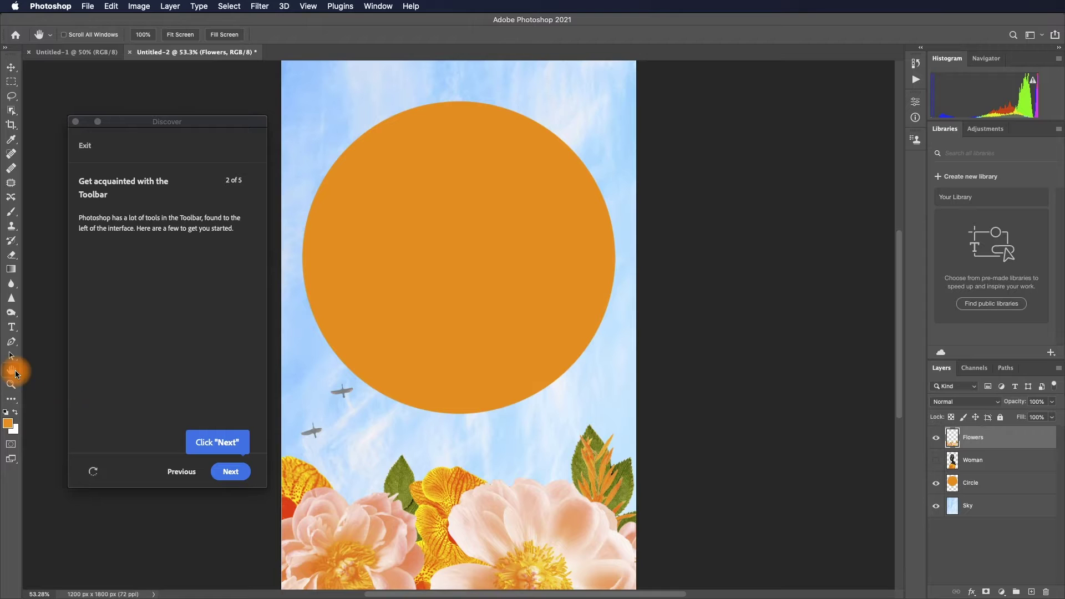
Browse the Options bar's Tool Preset picker and continue to step 3's brush instruction.
{"action": "left_click", "coordinate": [233, 471]}
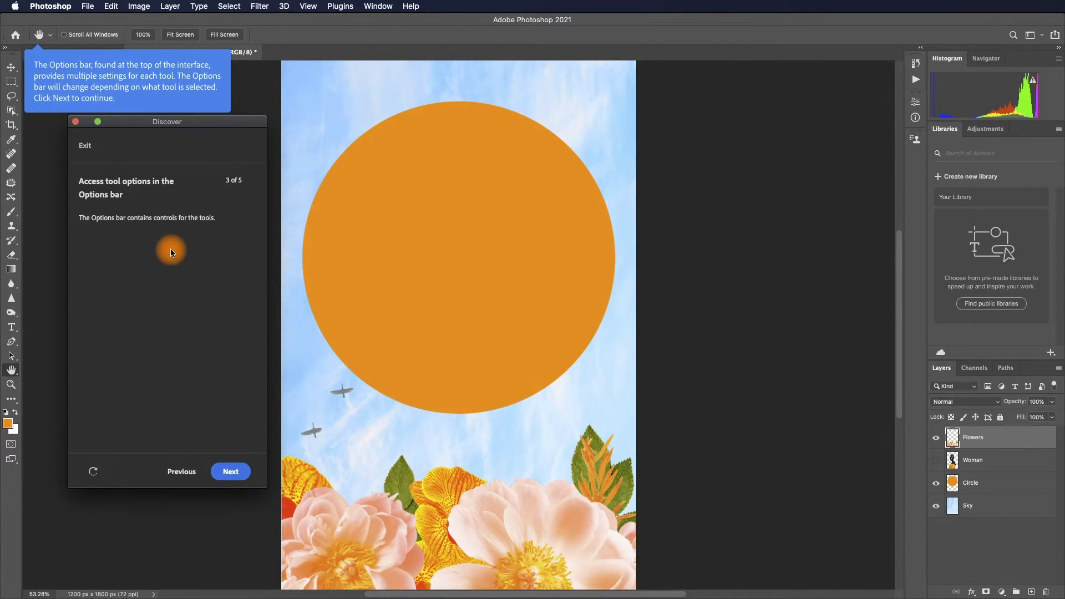
{"action": "left_click", "coordinate": [40, 34]}
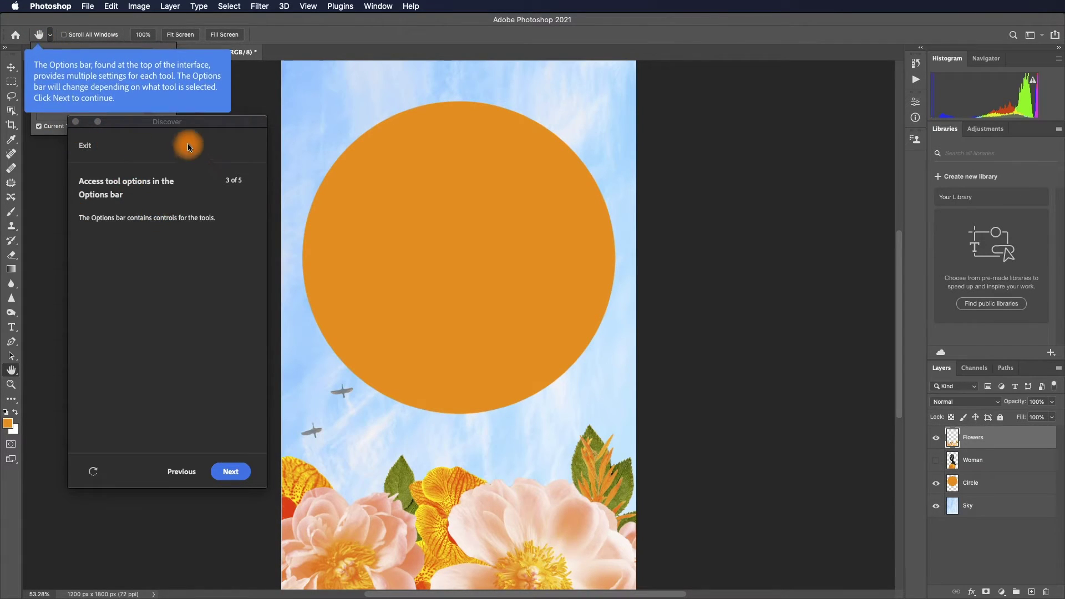
{"action": "left_click_drag", "start_coordinate": [204, 121], "coordinate": [194, 150]}
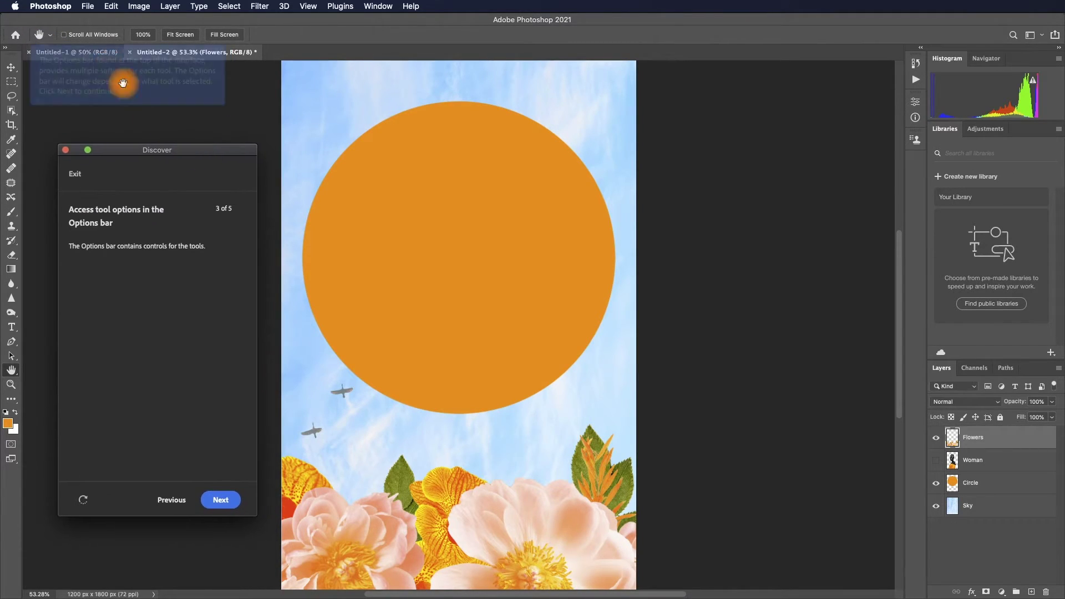
{"action": "left_click", "coordinate": [39, 32]}
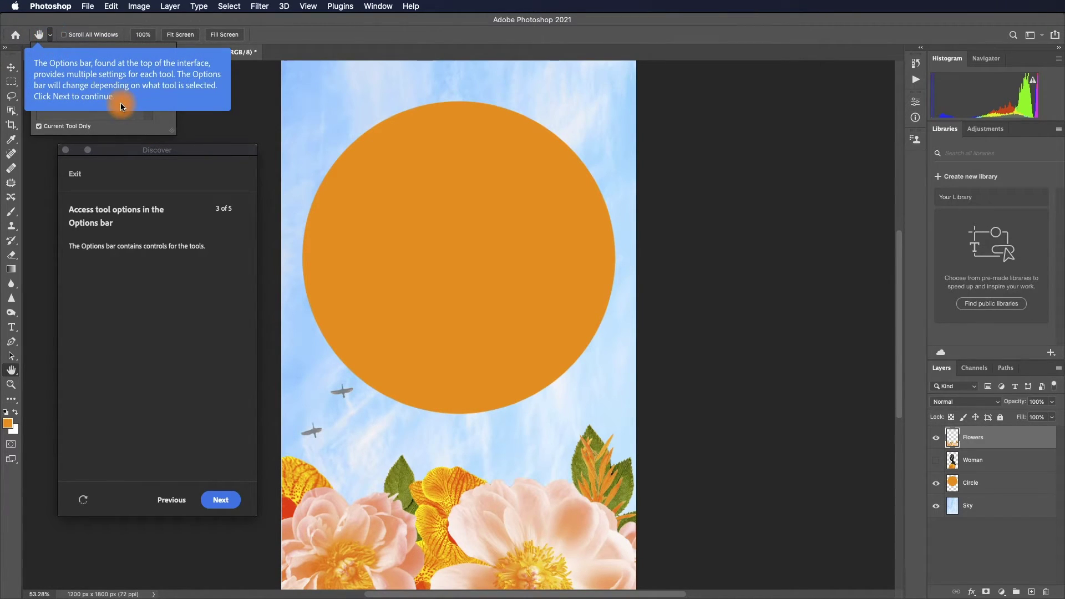
{"action": "left_click", "coordinate": [189, 381]}
{"action": "left_click", "coordinate": [227, 511]}
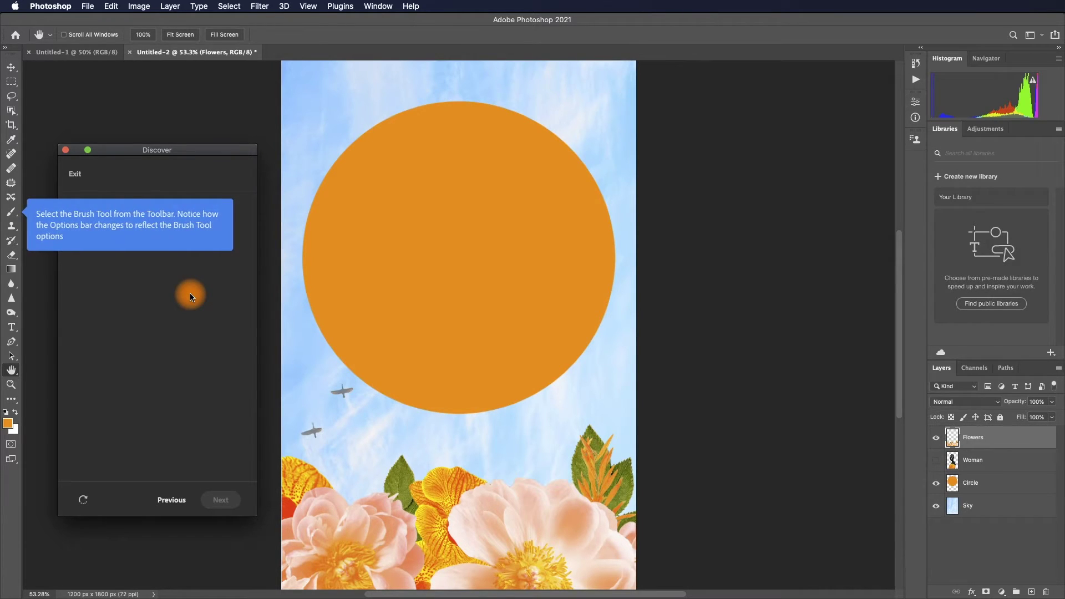
Select the Brush tool and set its tip size to 500 px.
{"action": "left_click", "coordinate": [12, 213]}
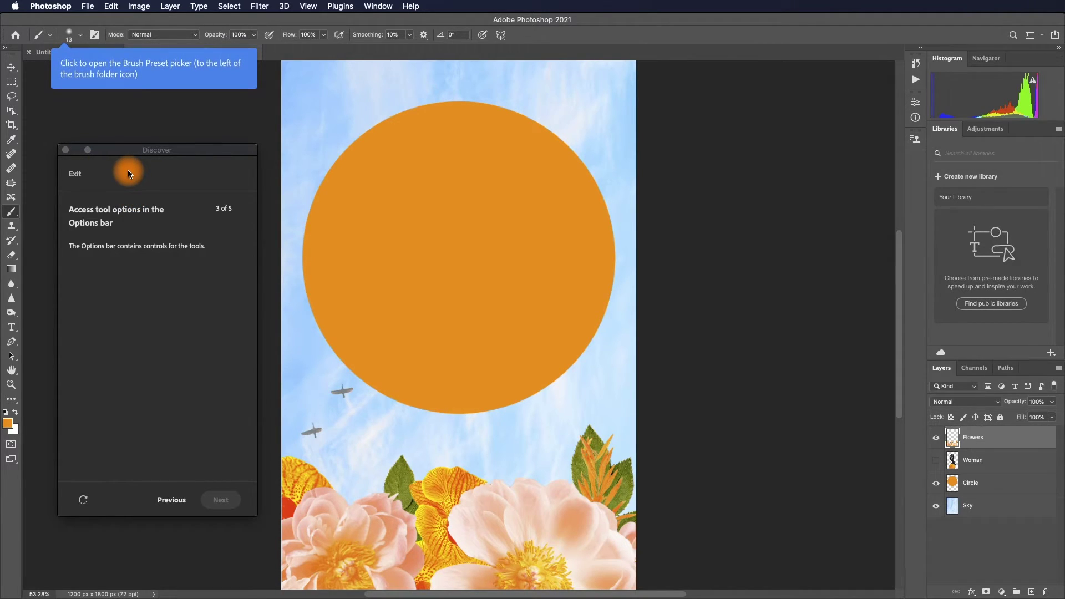
{"action": "left_click", "coordinate": [79, 34]}
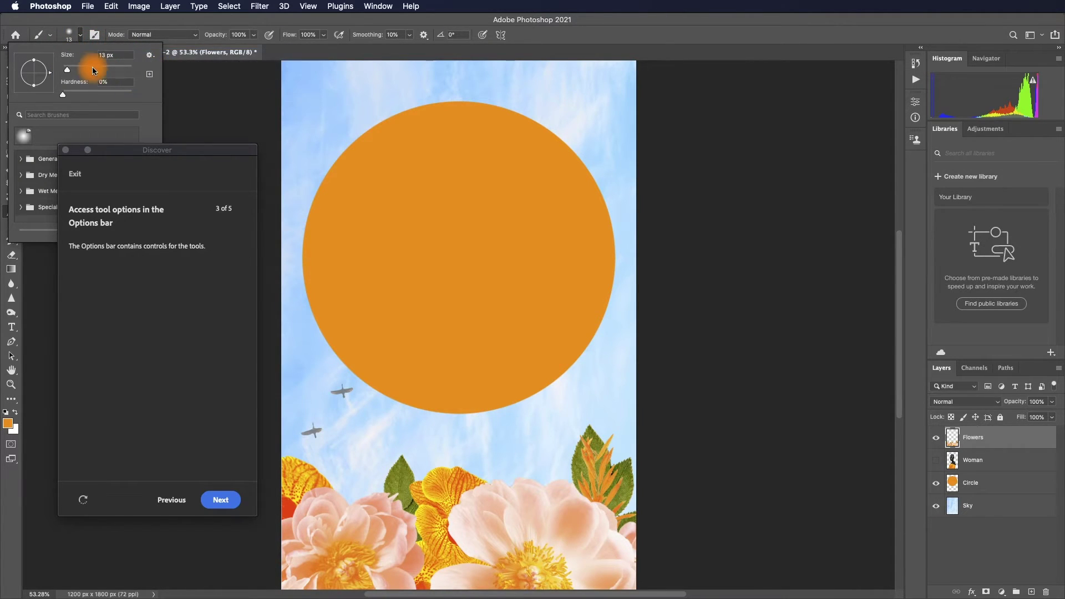
{"action": "left_click_drag", "start_coordinate": [68, 69], "coordinate": [121, 72]}
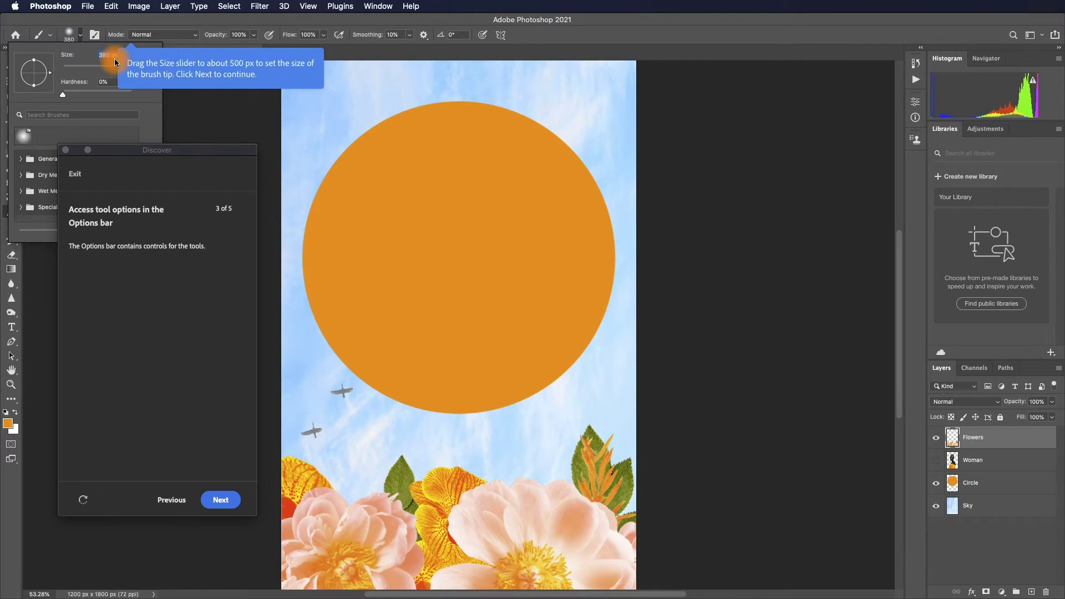
{"action": "type", "text": "500"}
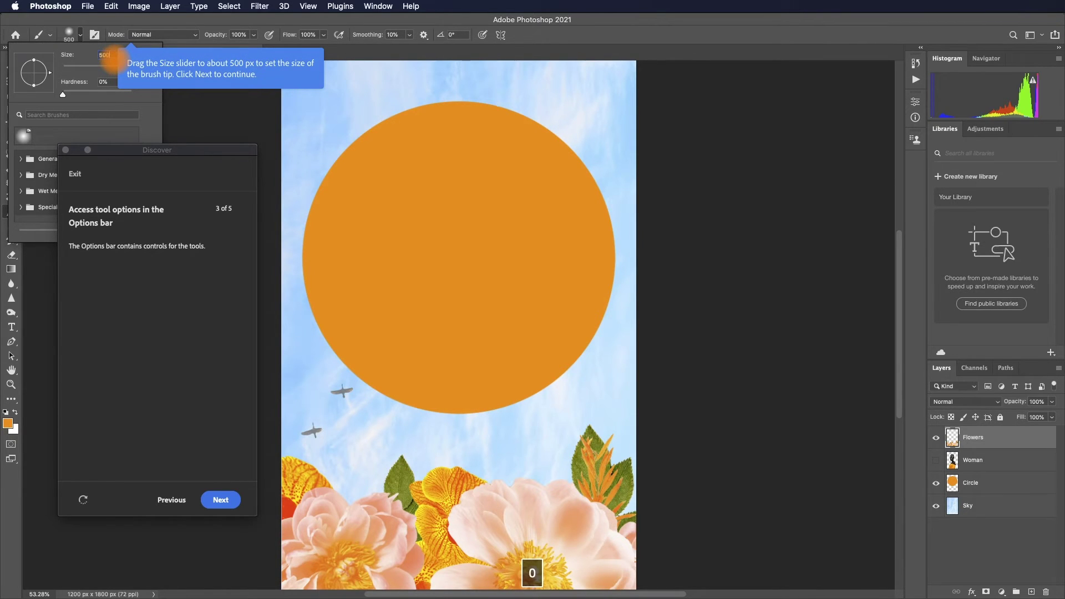
Switch the brush's blend mode to Dissolve in the Options bar.
{"action": "left_click", "coordinate": [218, 500]}
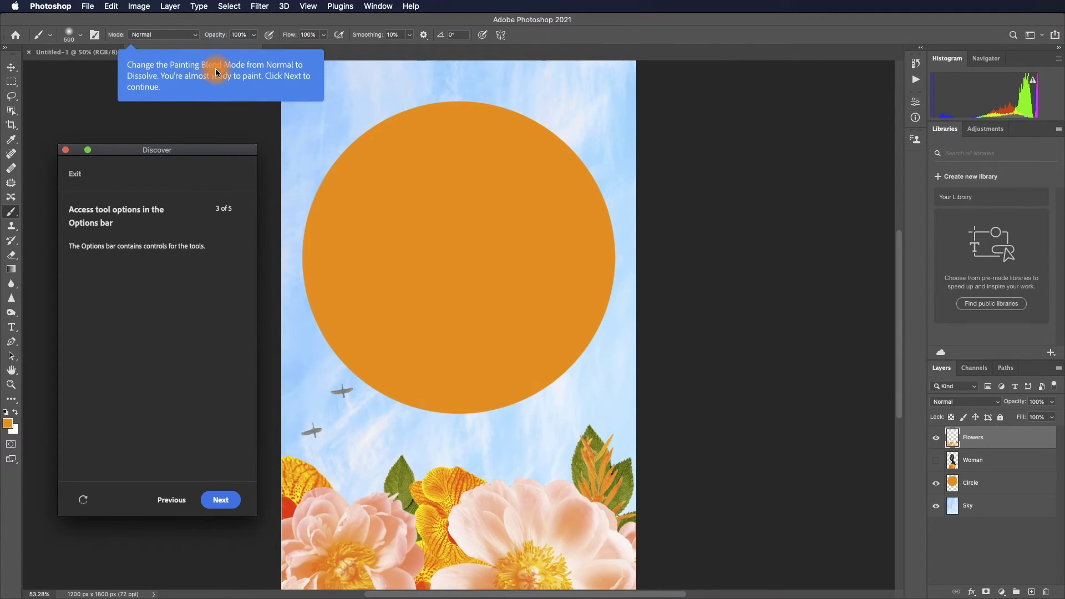
{"action": "left_click", "coordinate": [195, 35]}
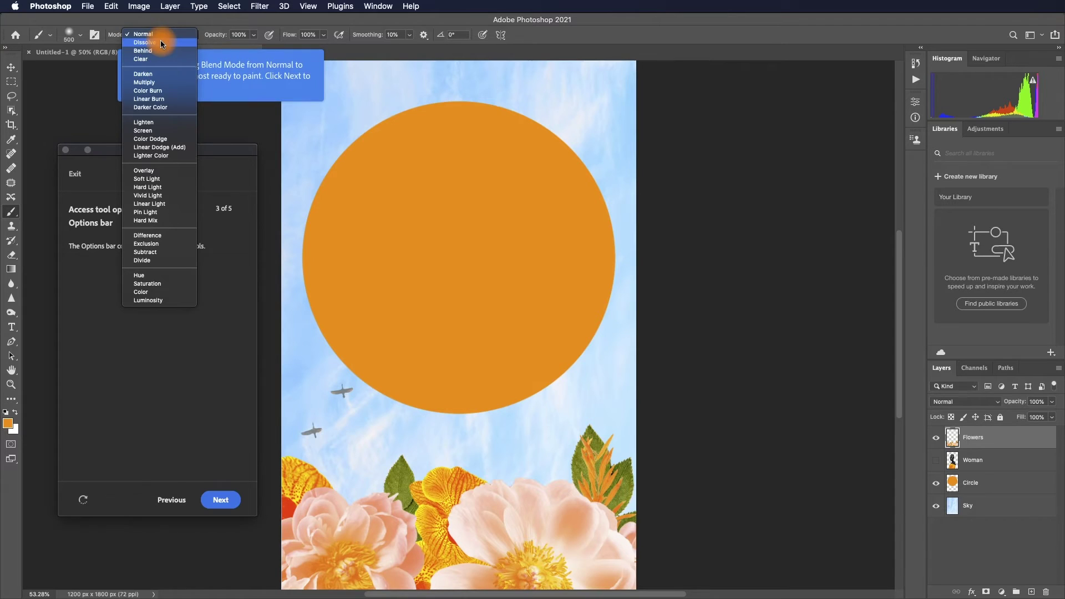
{"action": "left_click", "coordinate": [161, 41]}
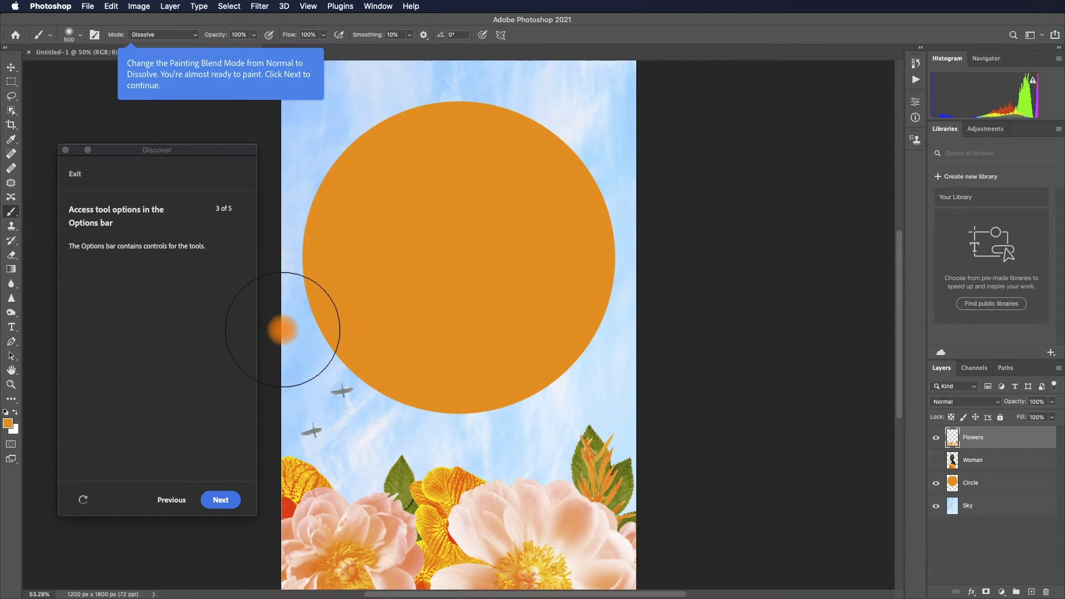
{"action": "left_click", "coordinate": [221, 500]}
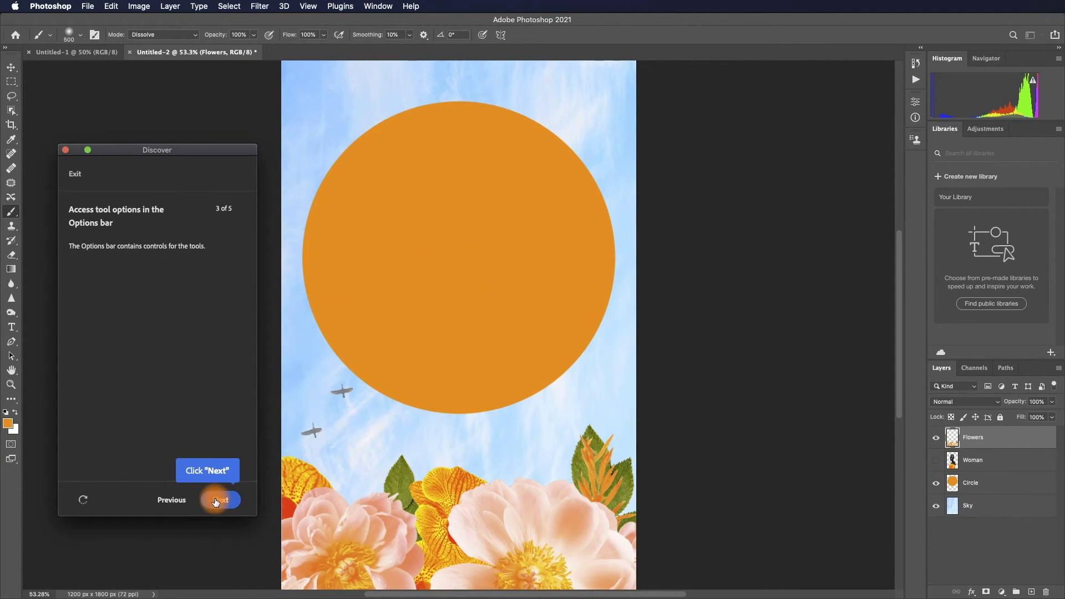
Paint dissolve speckles around the orange circle above the Circle layer, then reshow the Woman layer.
{"action": "left_click", "coordinate": [217, 501]}
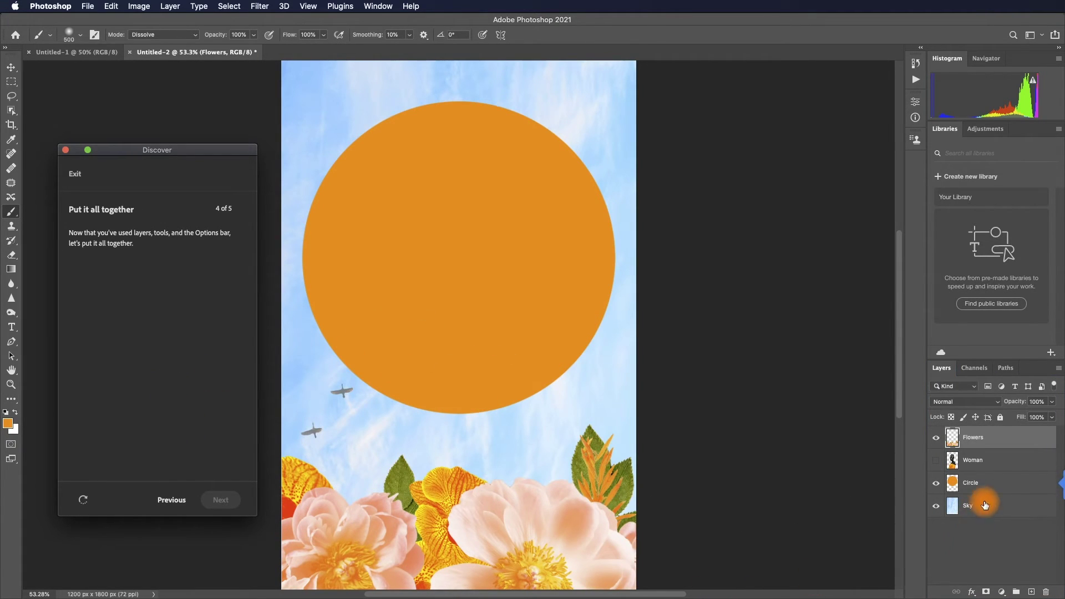
{"action": "left_click", "coordinate": [999, 485]}
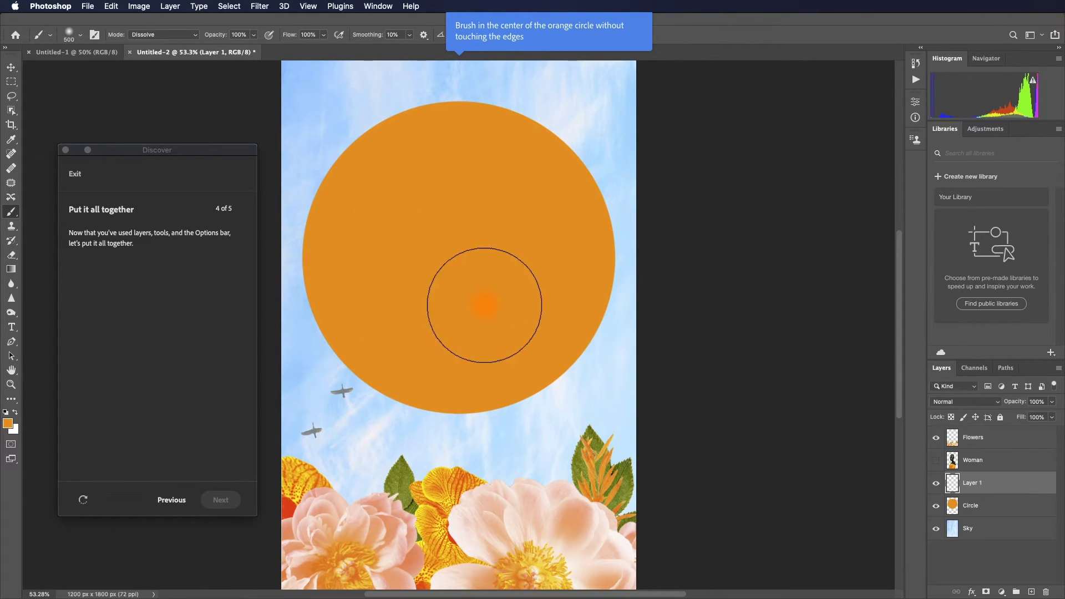
{"action": "mouse_move", "coordinate": [484, 305]}
{"action": "left_mouse_down"}
{"action": "mouse_move", "coordinate": [495, 239]}
{"action": "mouse_move", "coordinate": [424, 209]}
{"action": "mouse_move", "coordinate": [397, 277]}
{"action": "mouse_move", "coordinate": [489, 314]}
{"action": "mouse_move", "coordinate": [533, 251]}
{"action": "mouse_move", "coordinate": [452, 217]}
{"action": "mouse_move", "coordinate": [501, 281]}
{"action": "mouse_move", "coordinate": [476, 279]}
{"action": "left_mouse_up"}
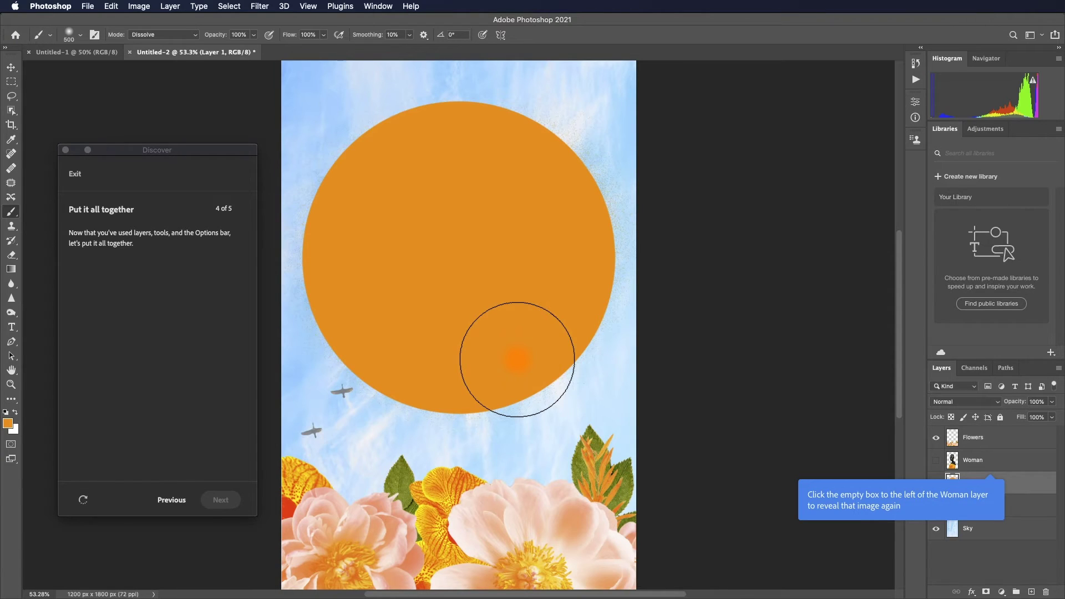
{"action": "left_click", "coordinate": [936, 461]}
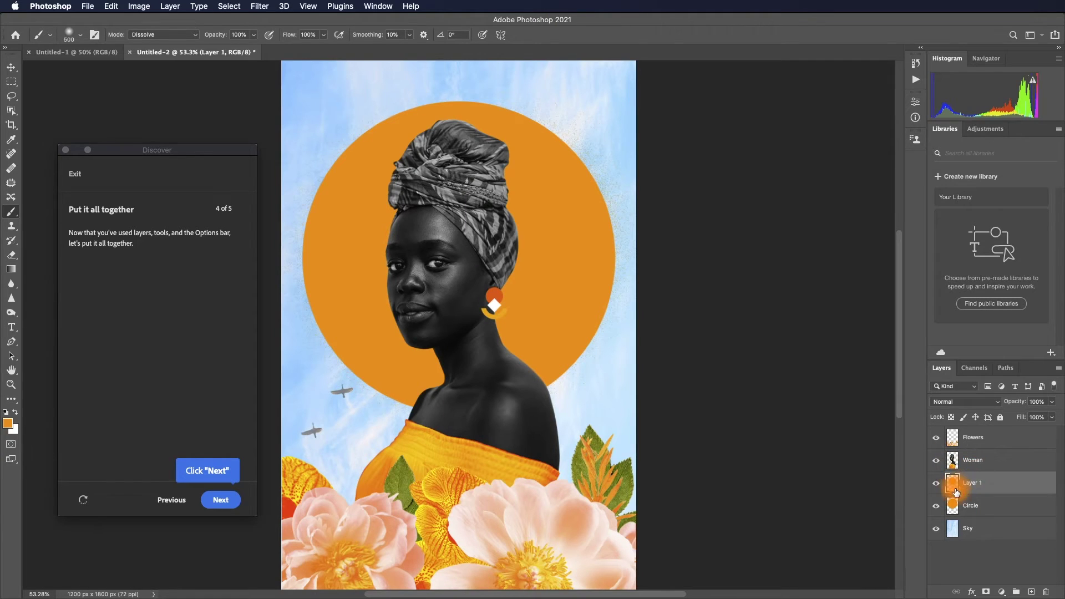
{"action": "left_click", "coordinate": [956, 492]}
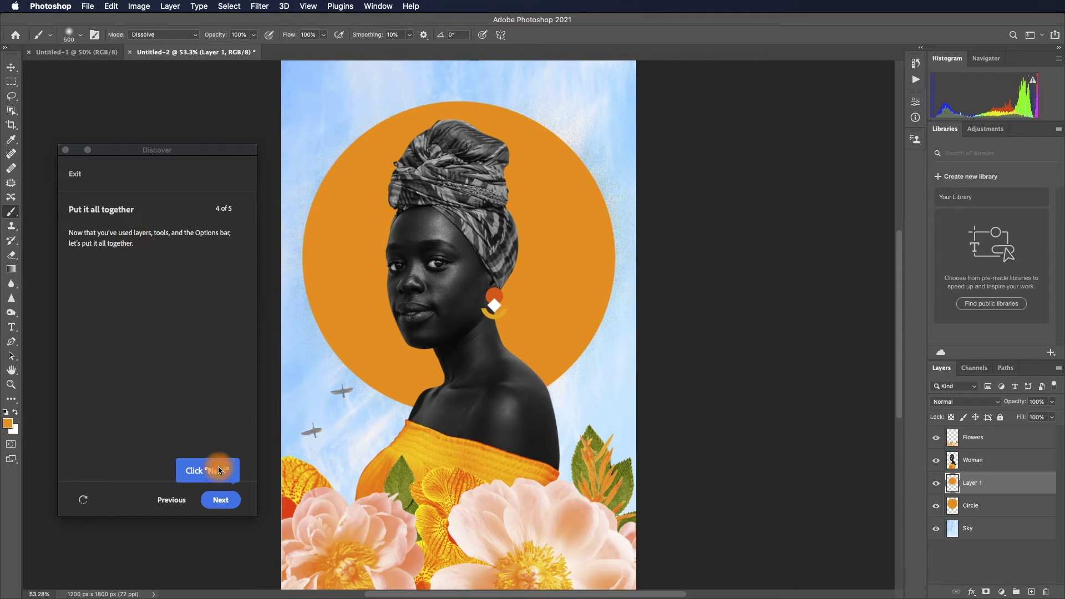
{"action": "left_click", "coordinate": [220, 500]}
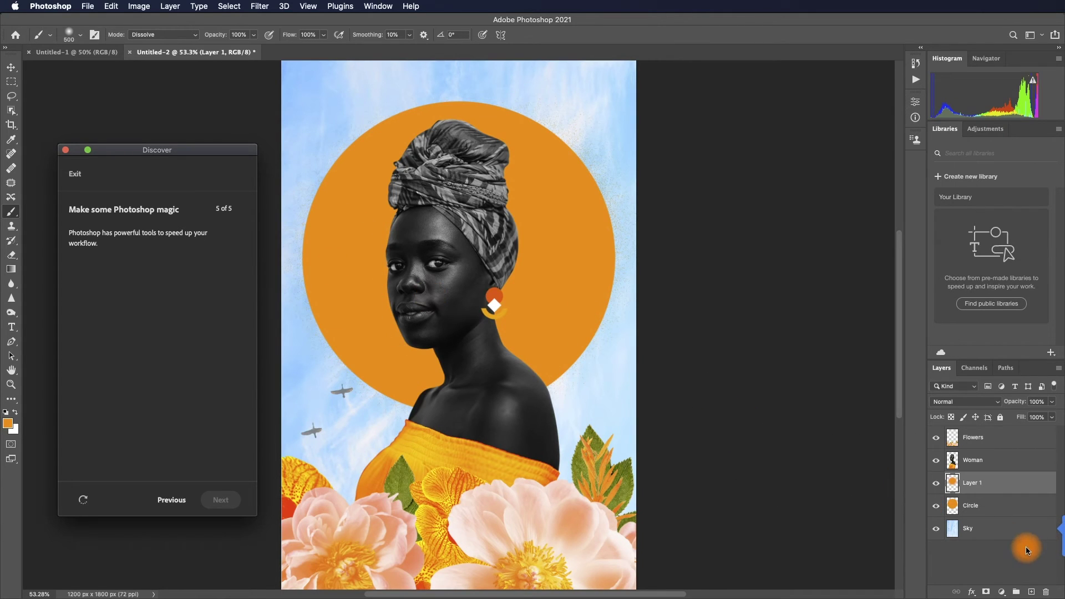
Select the Sky layer and set the Spot Healing Brush size to 100 px.
{"action": "left_click", "coordinate": [1003, 535]}
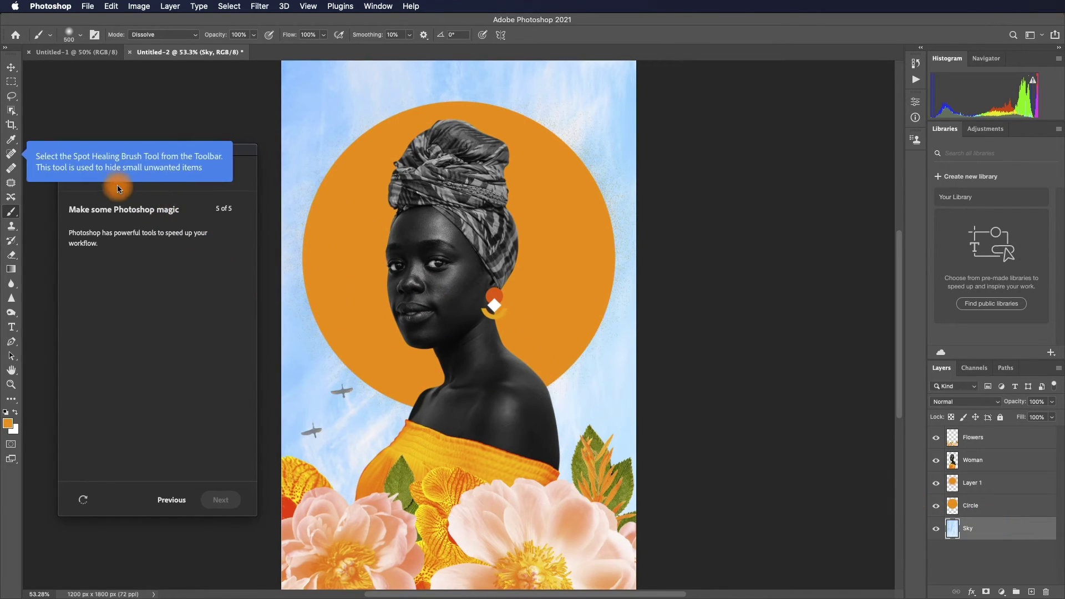
{"action": "left_click", "coordinate": [13, 155]}
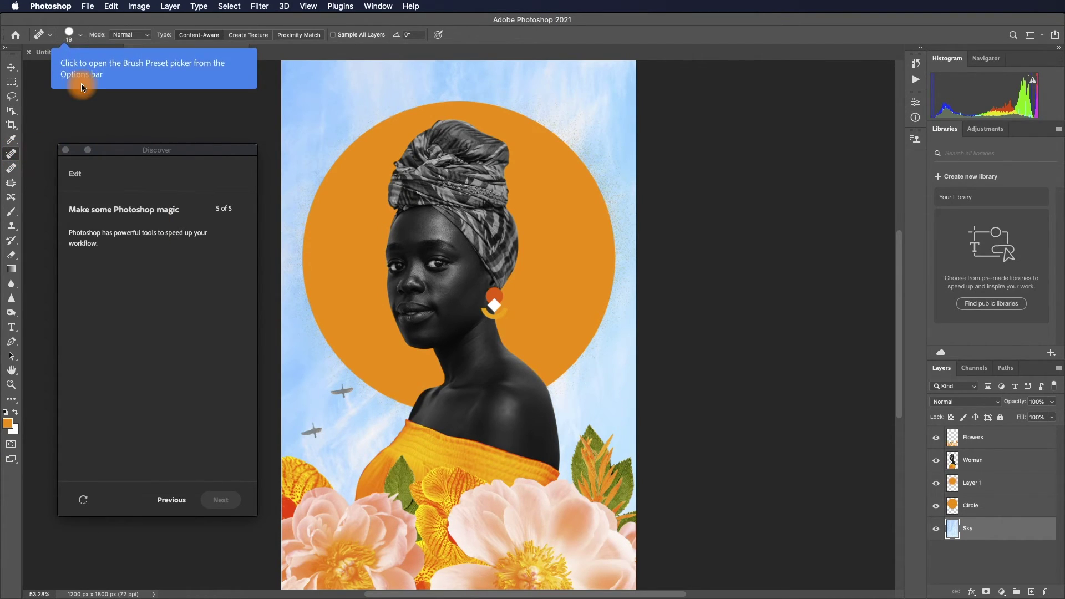
{"action": "left_click", "coordinate": [69, 36]}
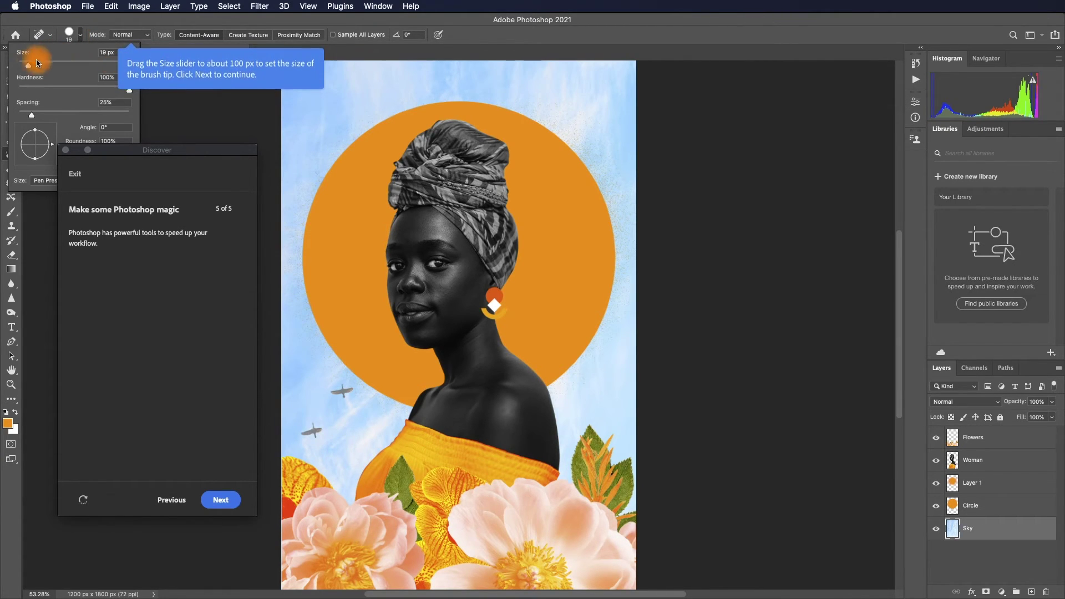
{"action": "left_click_drag", "start_coordinate": [37, 63], "coordinate": [31, 64]}
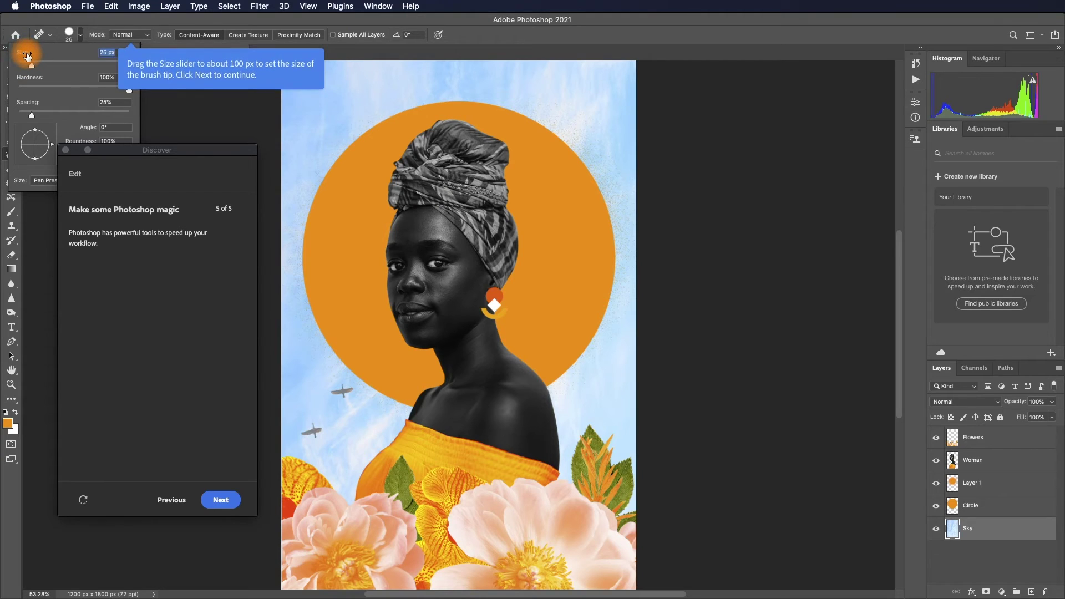
{"action": "mouse_move", "coordinate": [27, 55]}
{"action": "left_mouse_down"}
{"action": "mouse_move", "coordinate": [37, 56]}
{"action": "mouse_move", "coordinate": [24, 63]}
{"action": "left_mouse_up"}
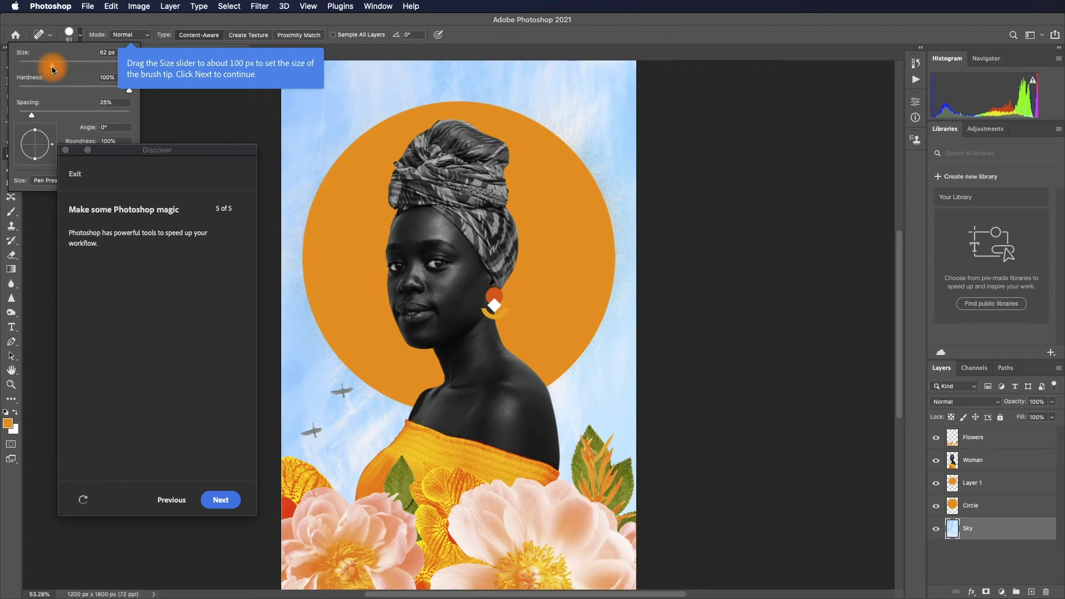
{"action": "left_click", "coordinate": [23, 56]}
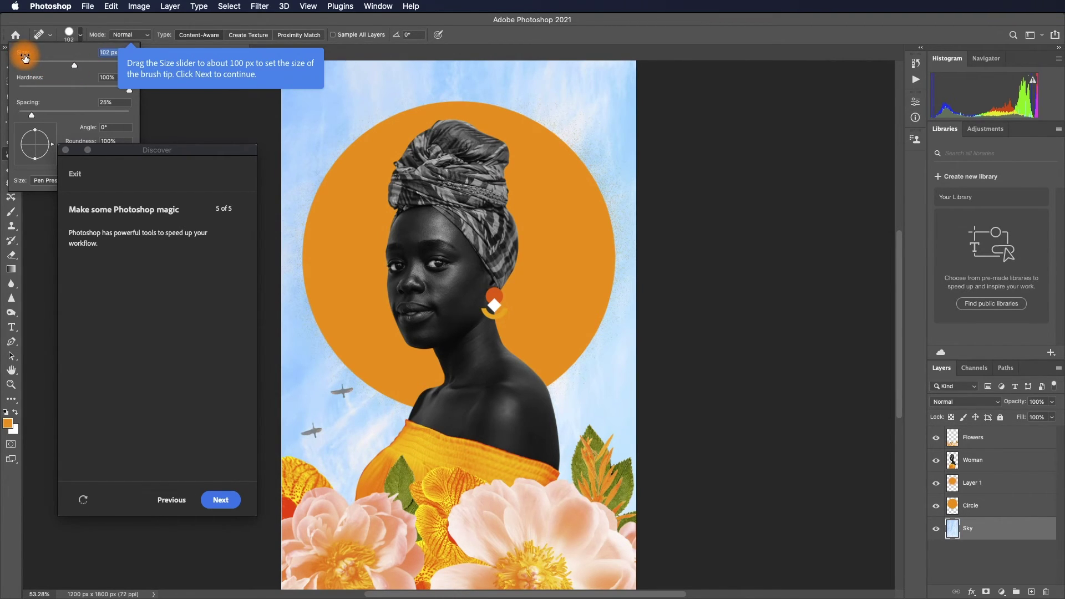
{"action": "left_click", "coordinate": [127, 56]}
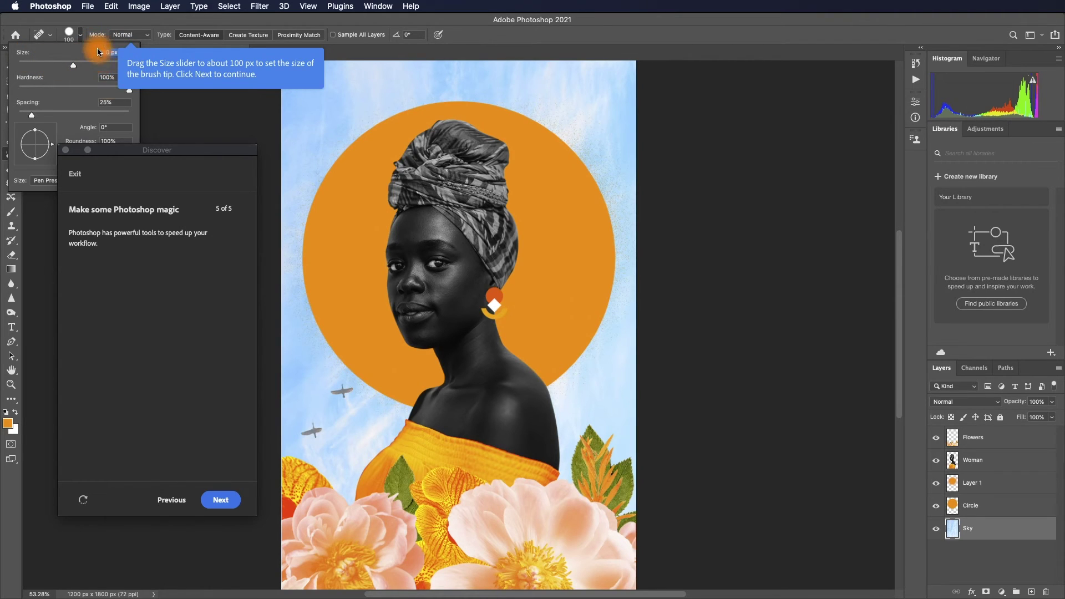
{"action": "left_click", "coordinate": [170, 195]}
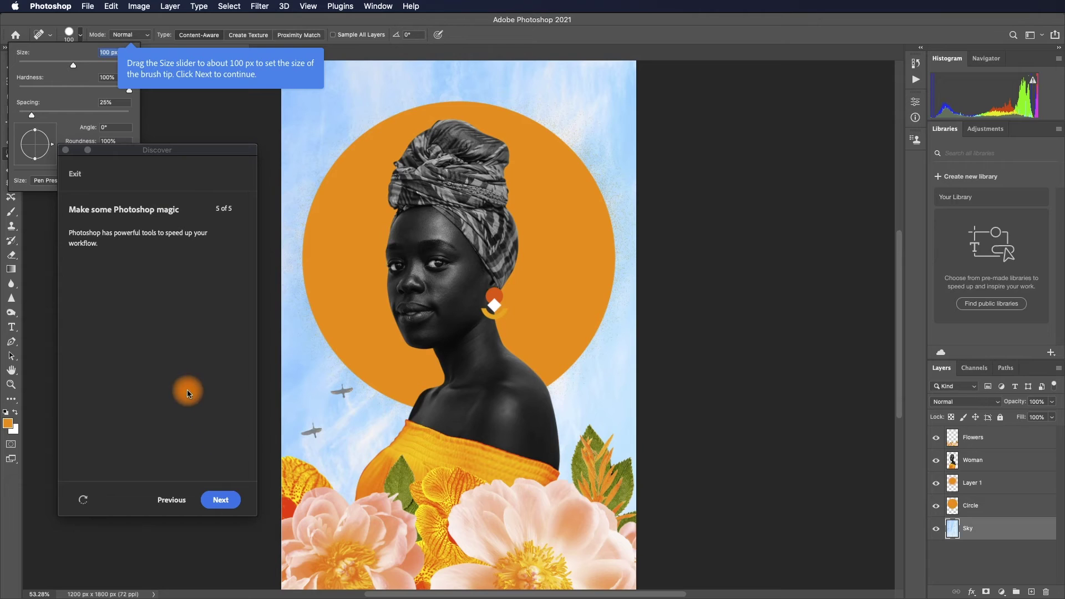
{"action": "left_click", "coordinate": [83, 27]}
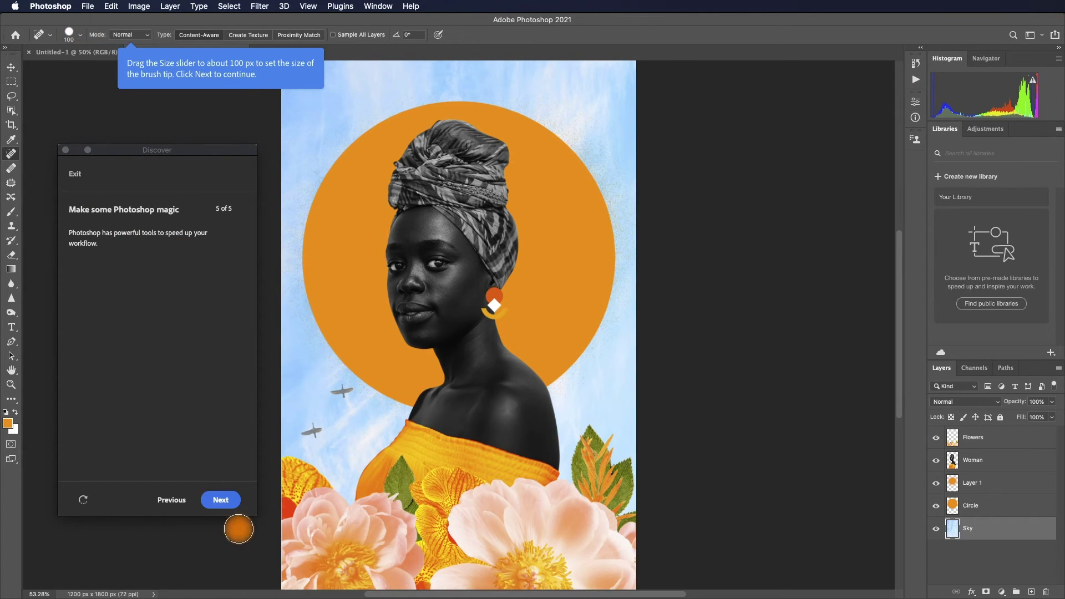
Heal away the lower and upper birds in the sky with the Spot Healing Brush.
{"action": "left_click", "coordinate": [220, 500]}
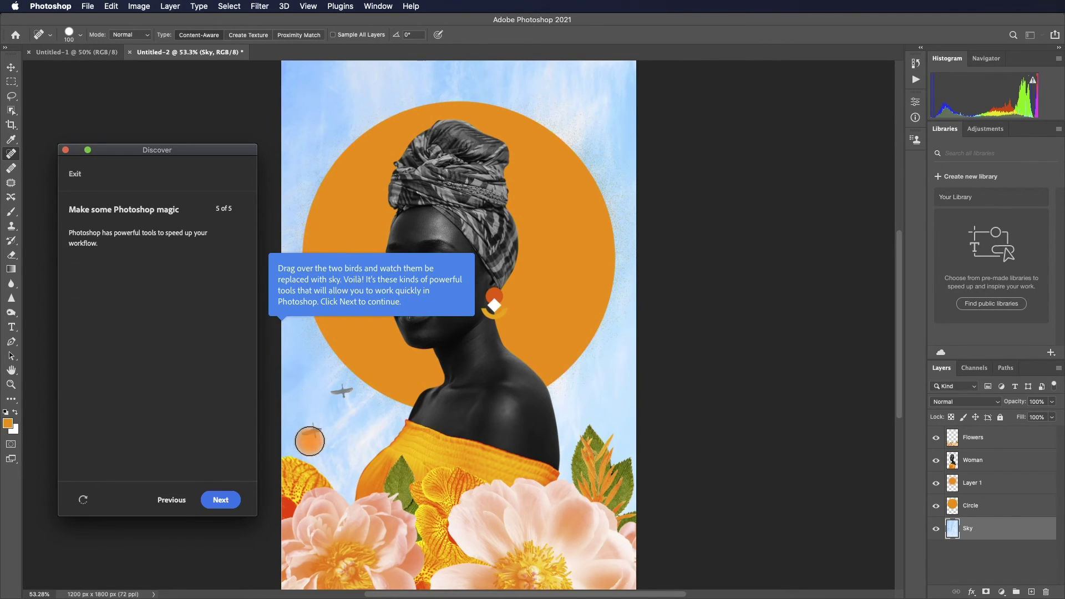
{"action": "left_click_drag", "start_coordinate": [305, 439], "coordinate": [312, 426]}
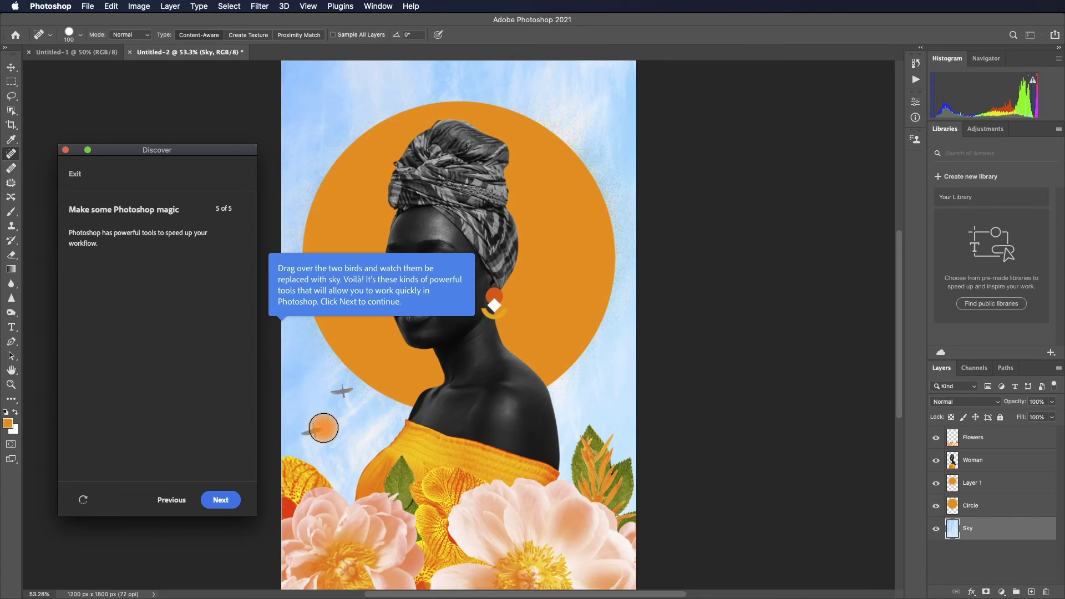
{"action": "left_click_drag", "start_coordinate": [334, 390], "coordinate": [341, 403]}
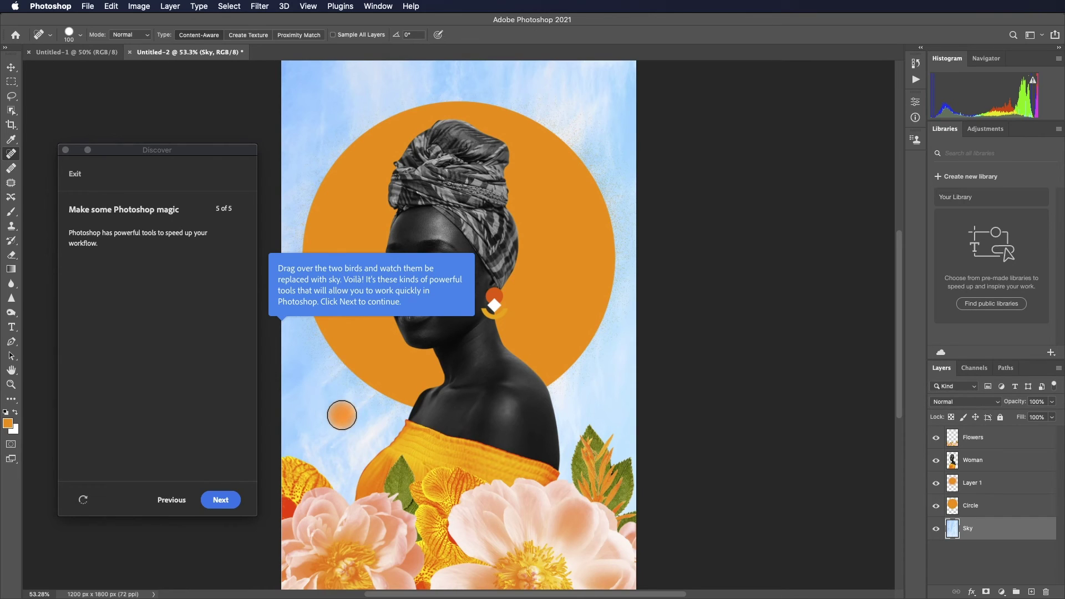
Advance past the final step to the tutorial's 'Great job!' completion screen.
{"action": "left_click", "coordinate": [221, 499]}
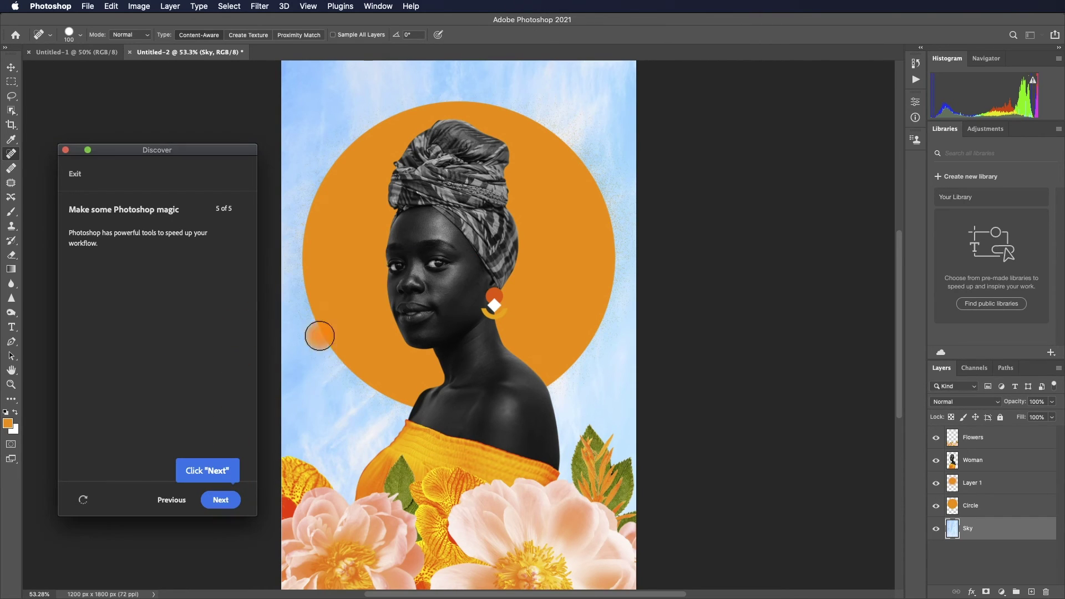
{"action": "left_click", "coordinate": [219, 501]}
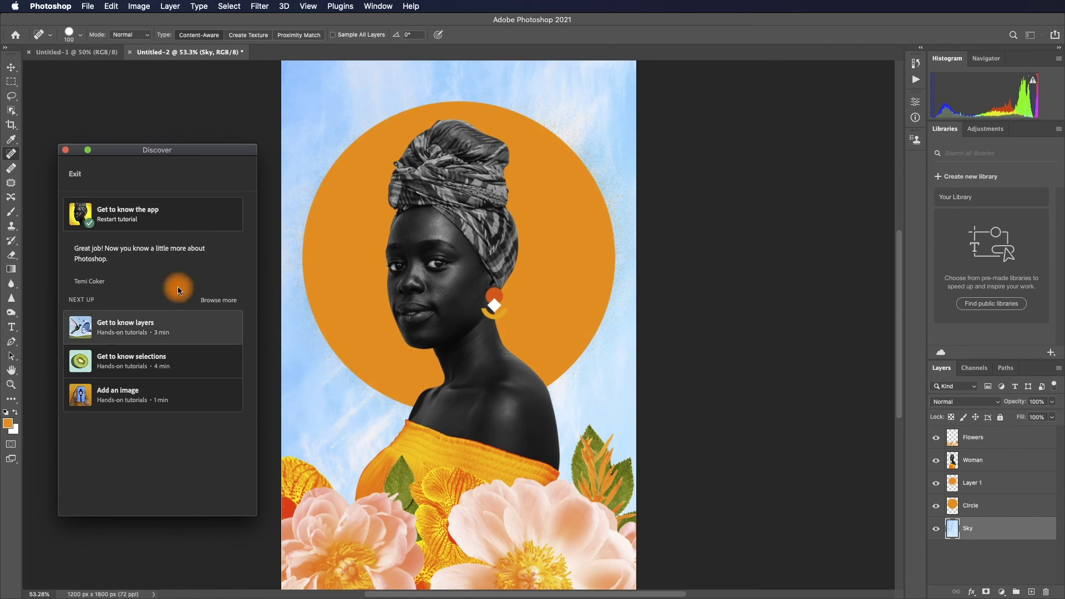